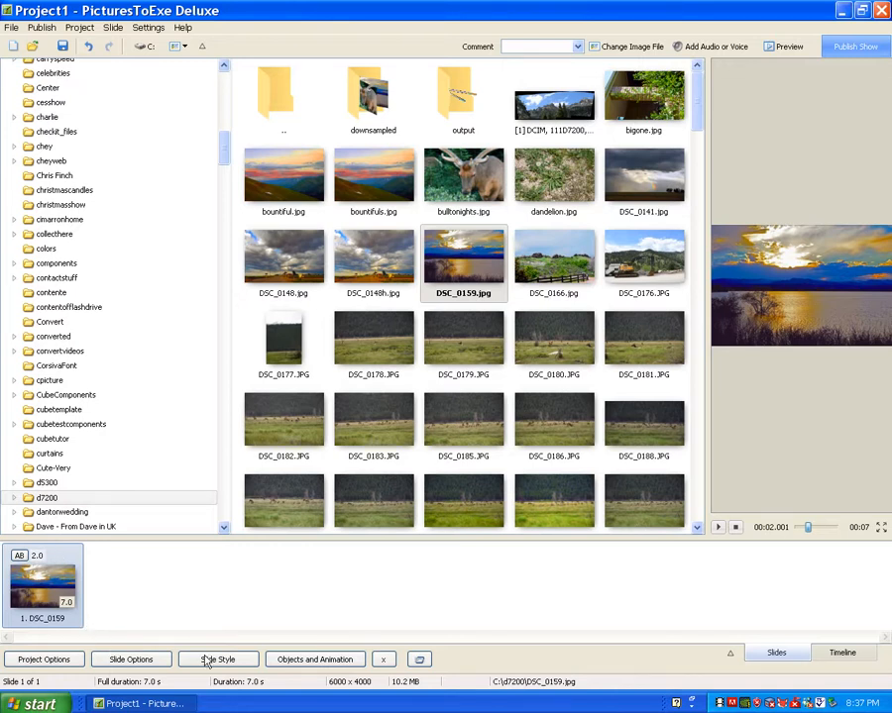
Step: Choose "Lin's Borders Style For 3:2 Aspect Ratio Images" from the second Lin's Styles category for the DSC_0159 slide
click(237, 644)
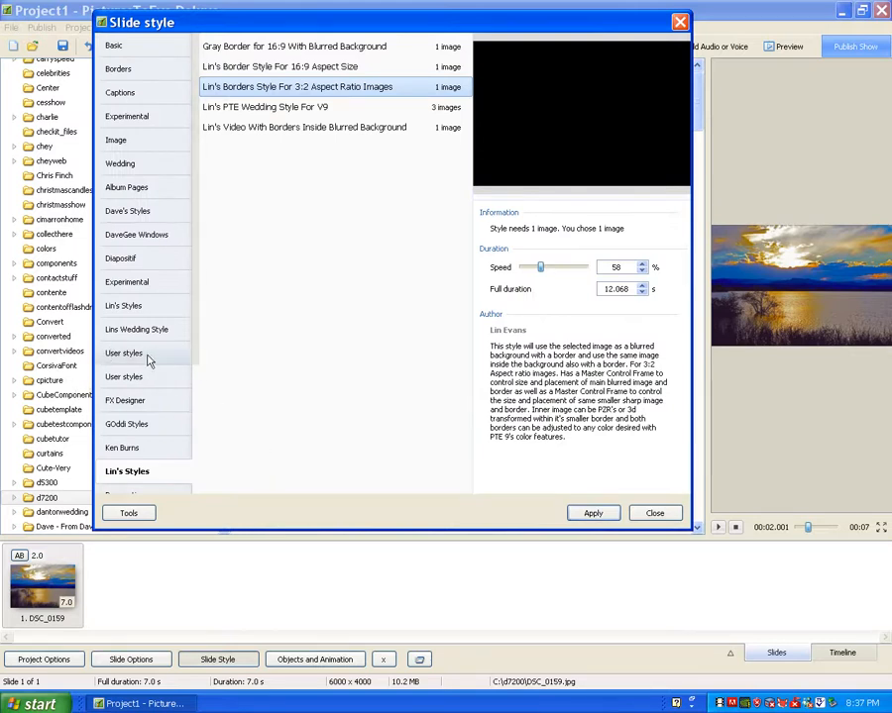
click(138, 307)
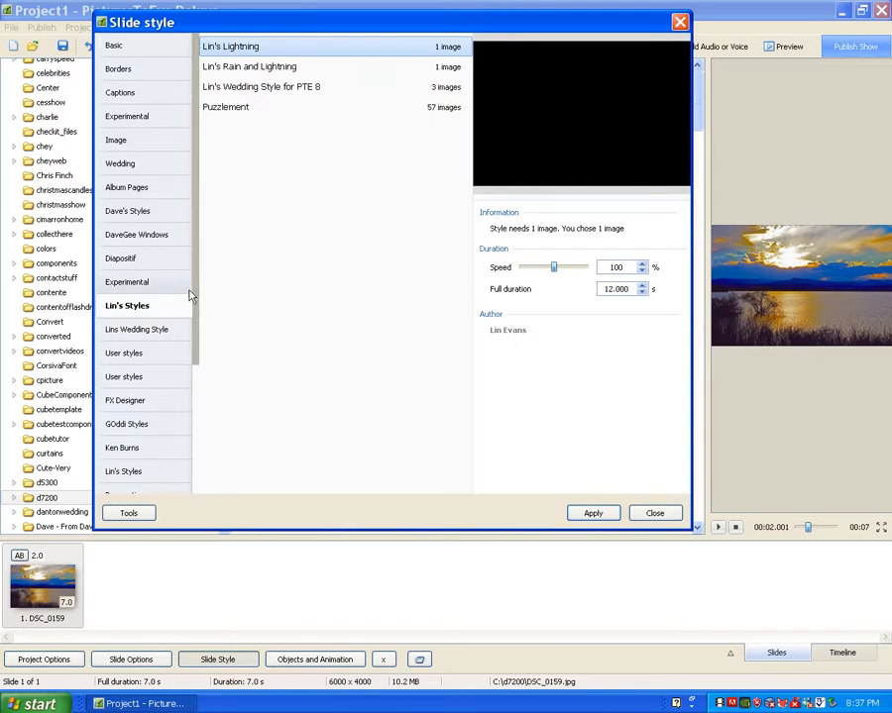
drag(195, 306, 206, 426)
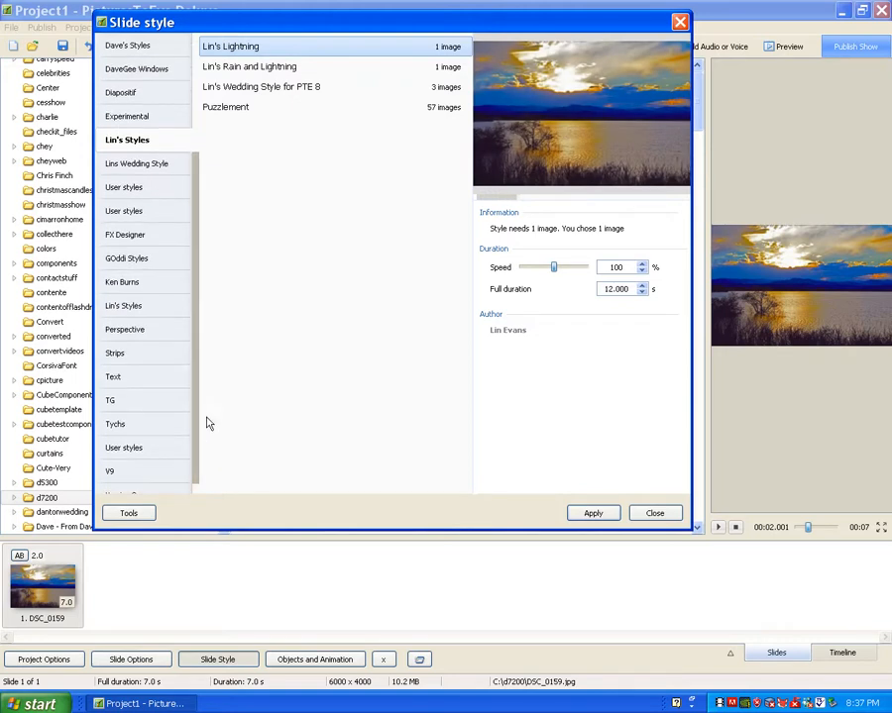
click(159, 307)
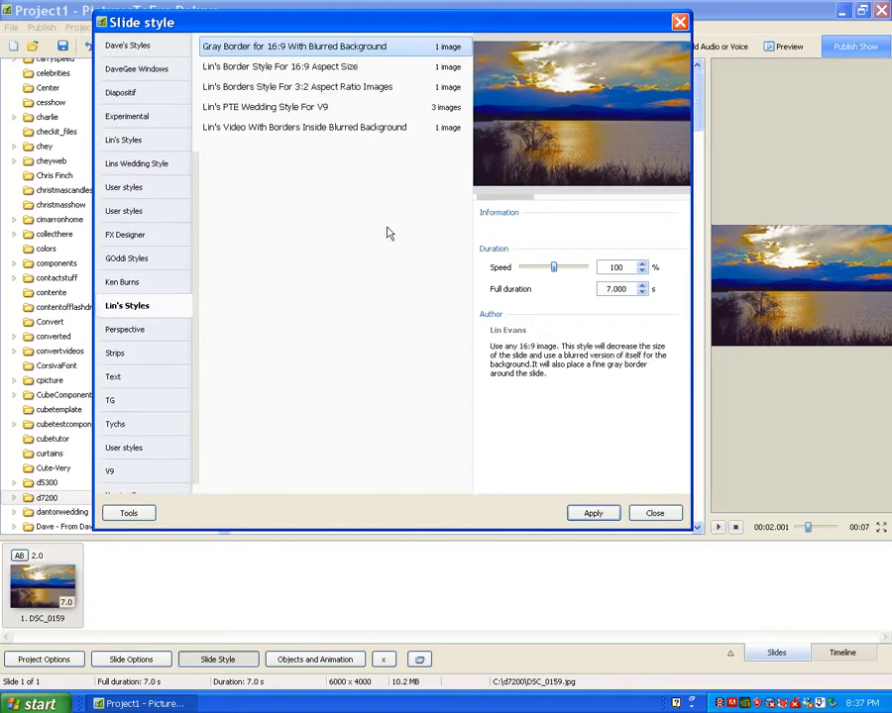
click(309, 89)
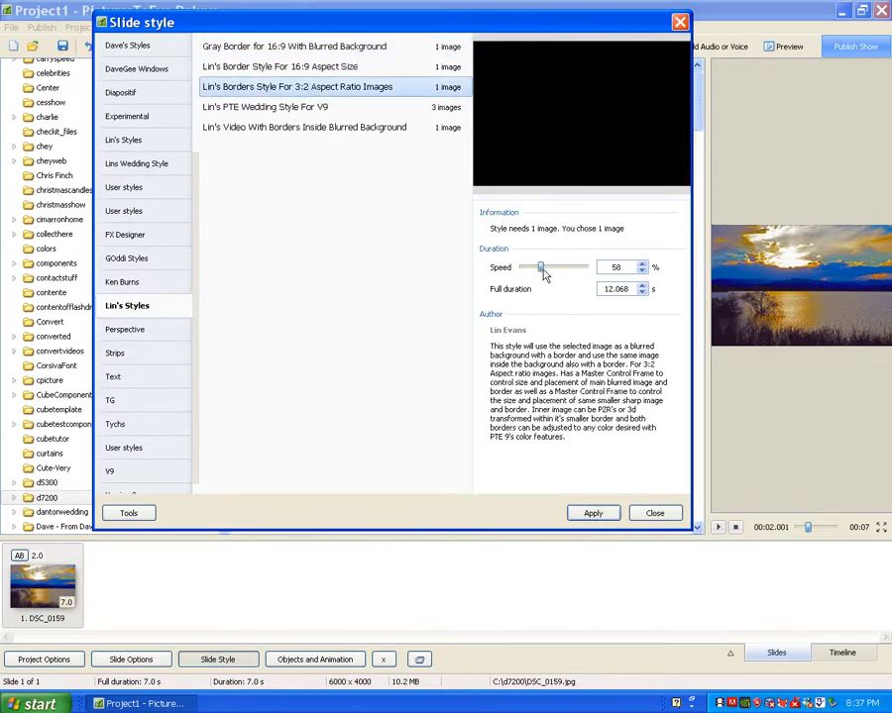
Step: Apply the style with a full duration of 12 seconds and open the slide in the Objects and Animation editor
mouse_move(544, 275)
mouse_down()
mouse_move(564, 273)
mouse_move(540, 277)
mouse_up()
drag(630, 289, 537, 290)
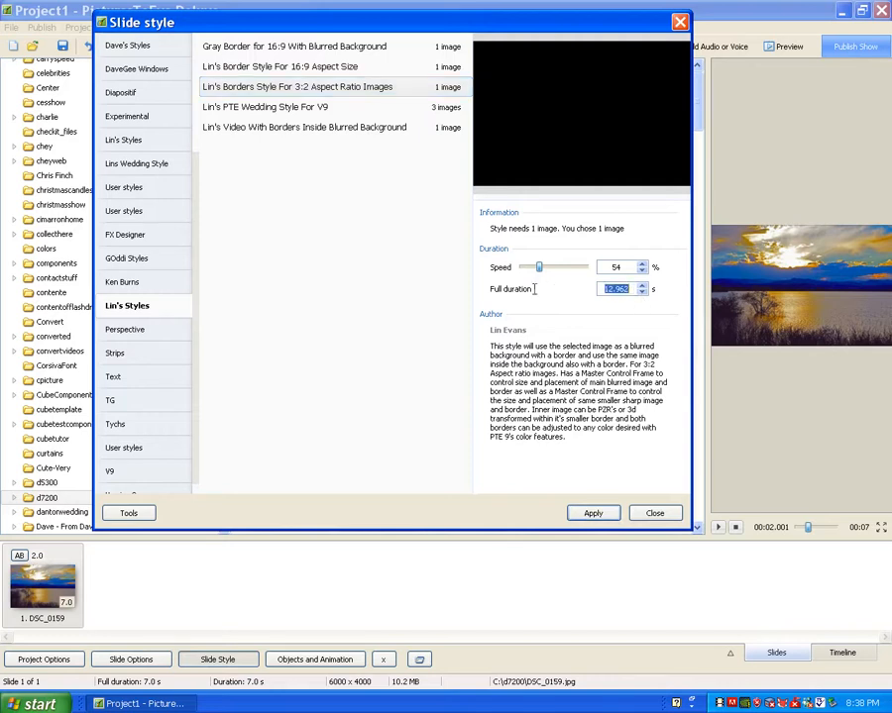
text(12)
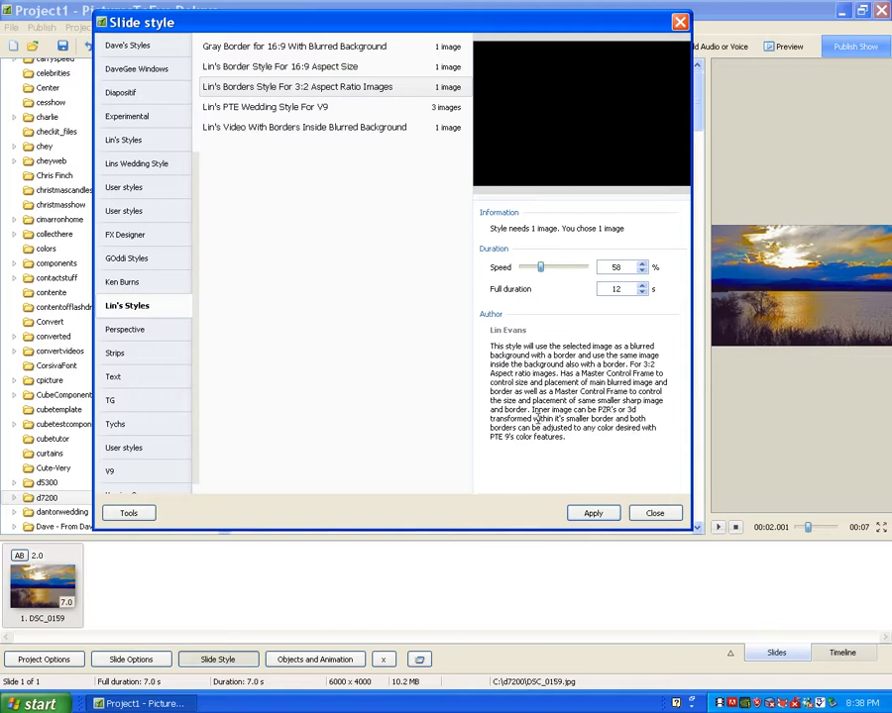
click(594, 516)
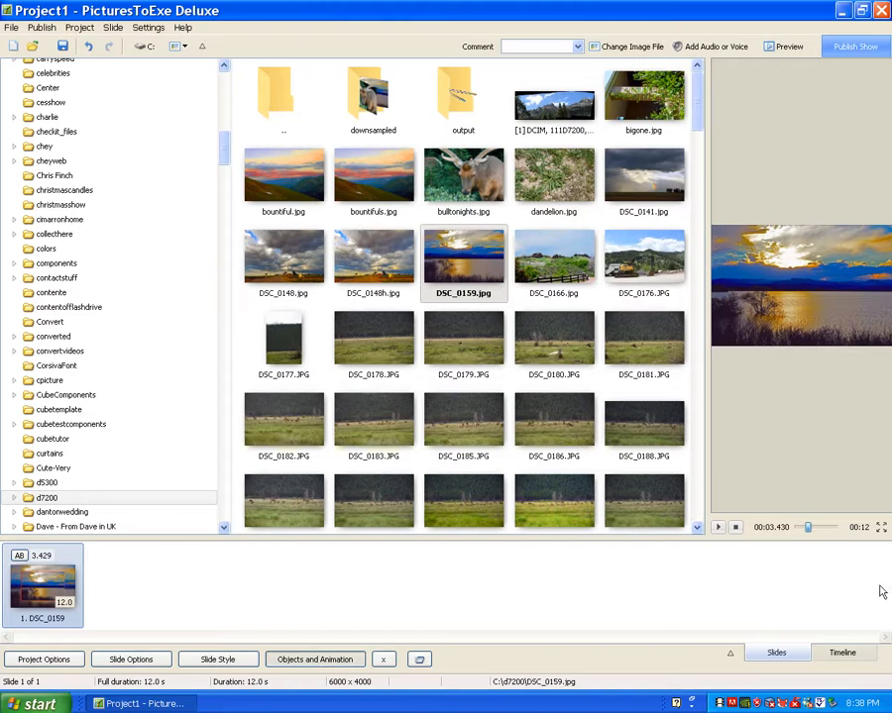
key(ctrl+b)
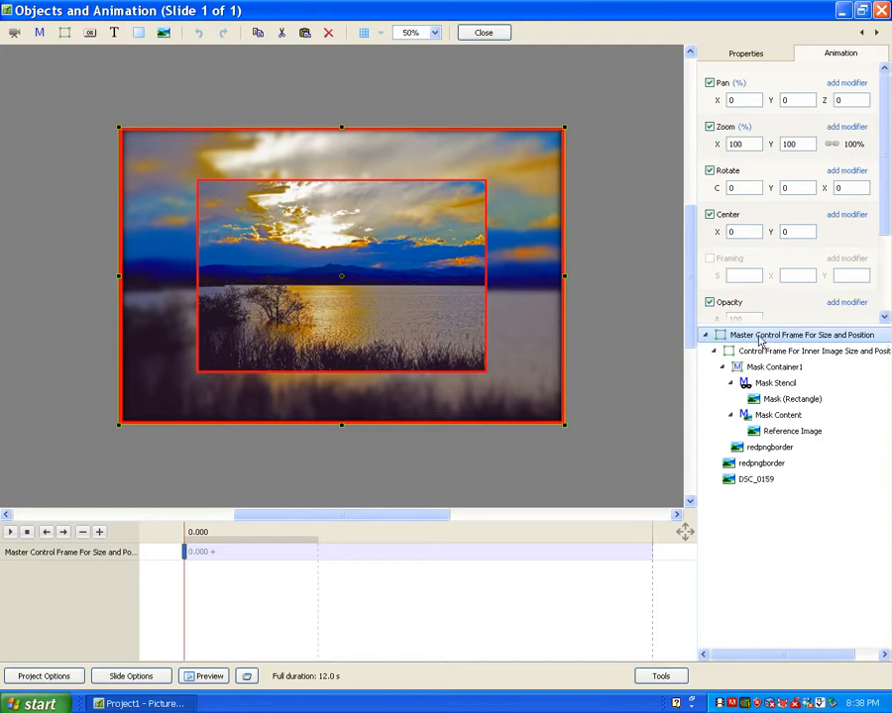
Step: Try scaling the Master Control Frame For Size and Position to about 54% and about 83%, and restore its zoom to 100%
drag(564, 127, 462, 224)
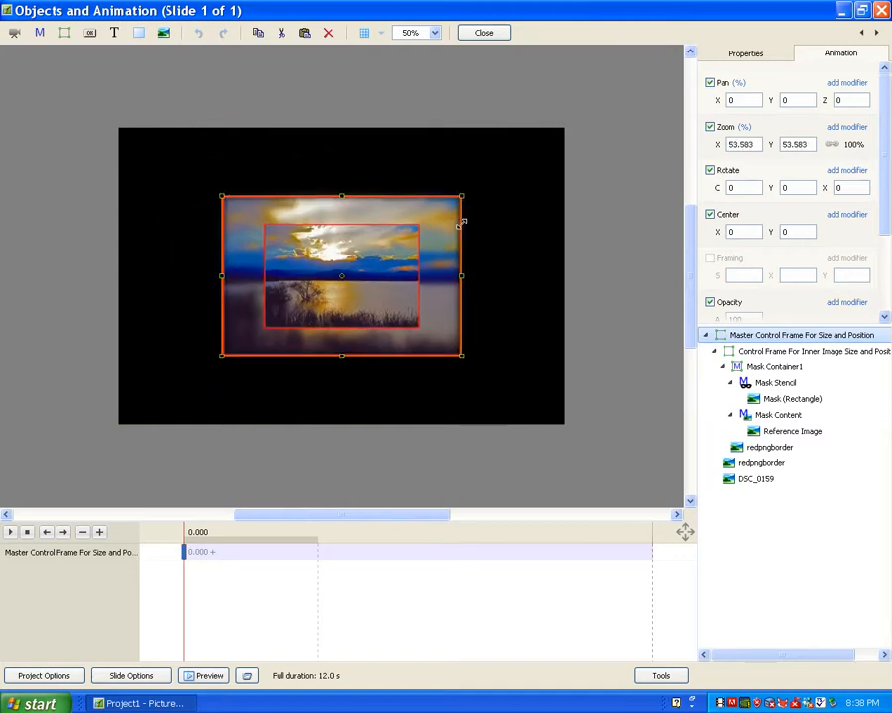
drag(461, 224, 527, 163)
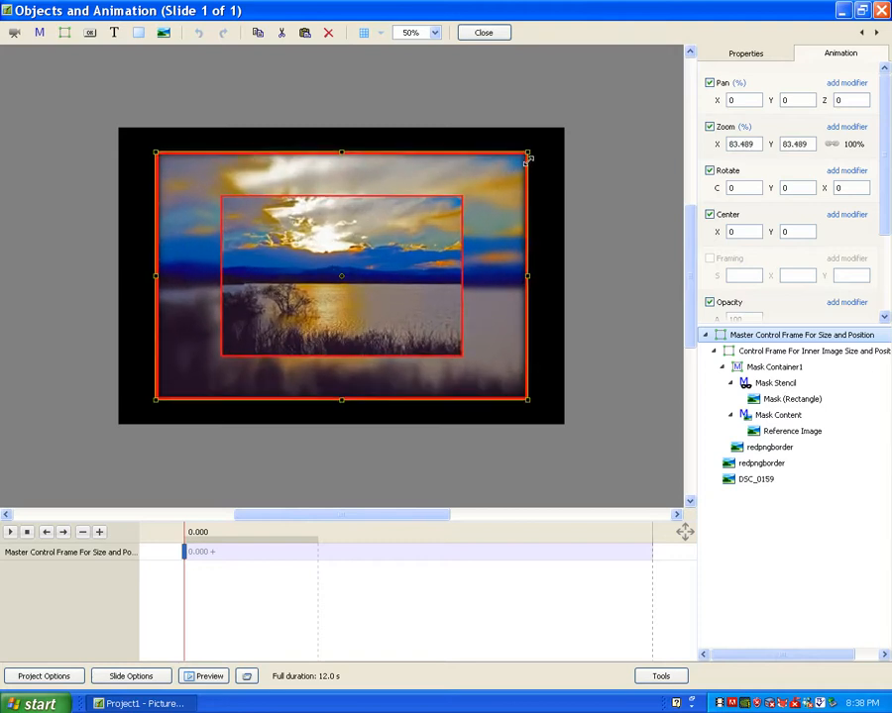
double_click(751, 143)
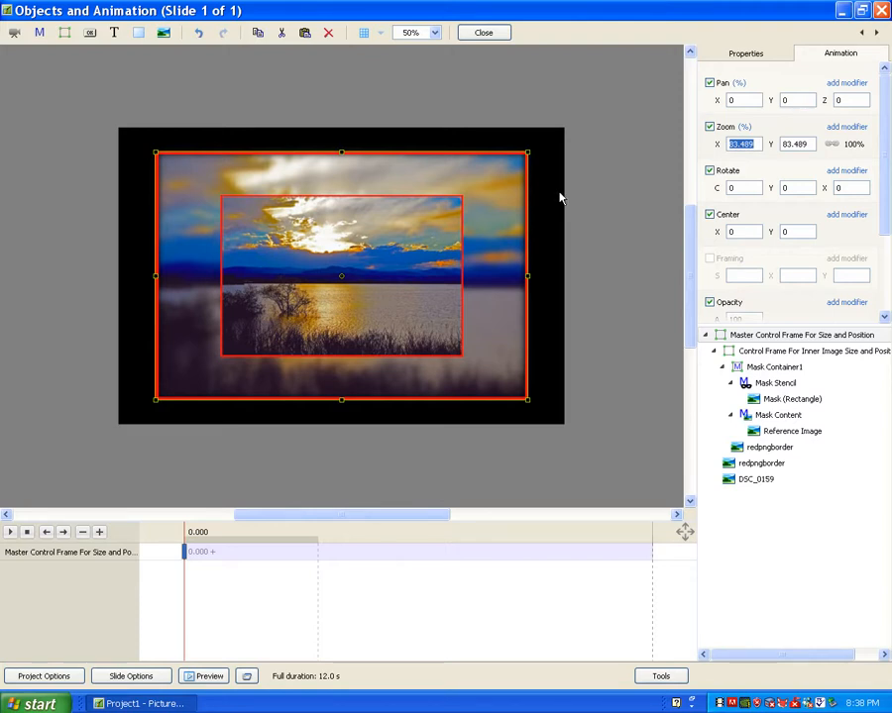
text(100)
key(Return)
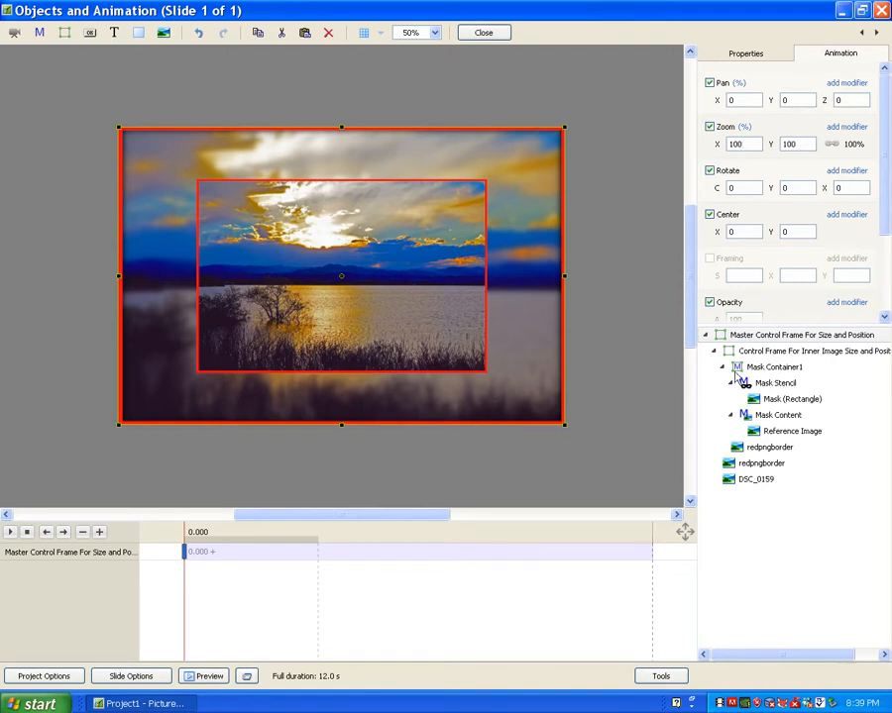
Step: Try scaling the control frame for the inner image to about 97%, and restore its zoom to 100%
click(773, 351)
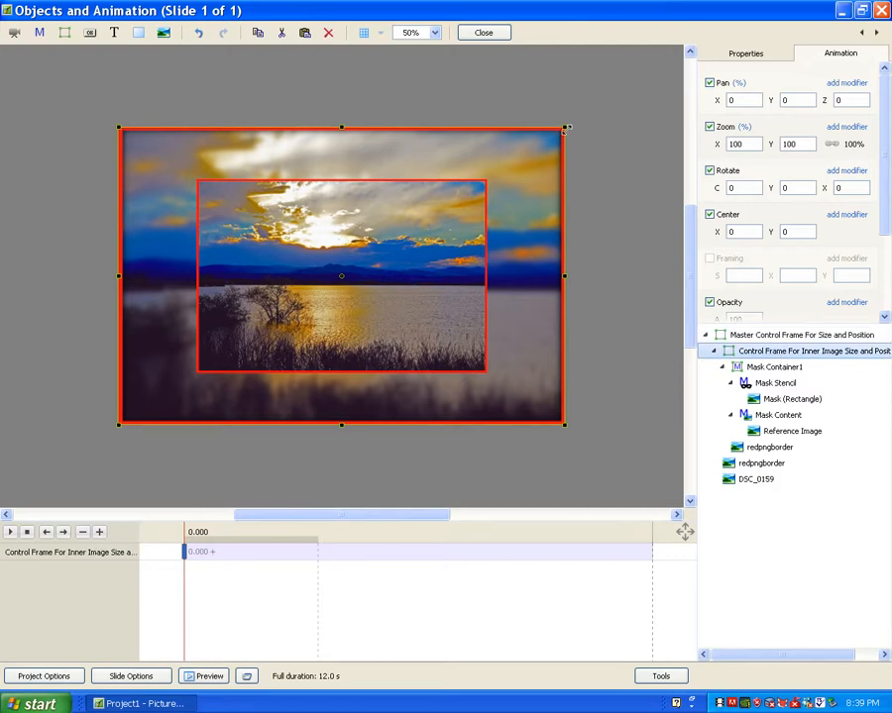
drag(566, 127, 561, 179)
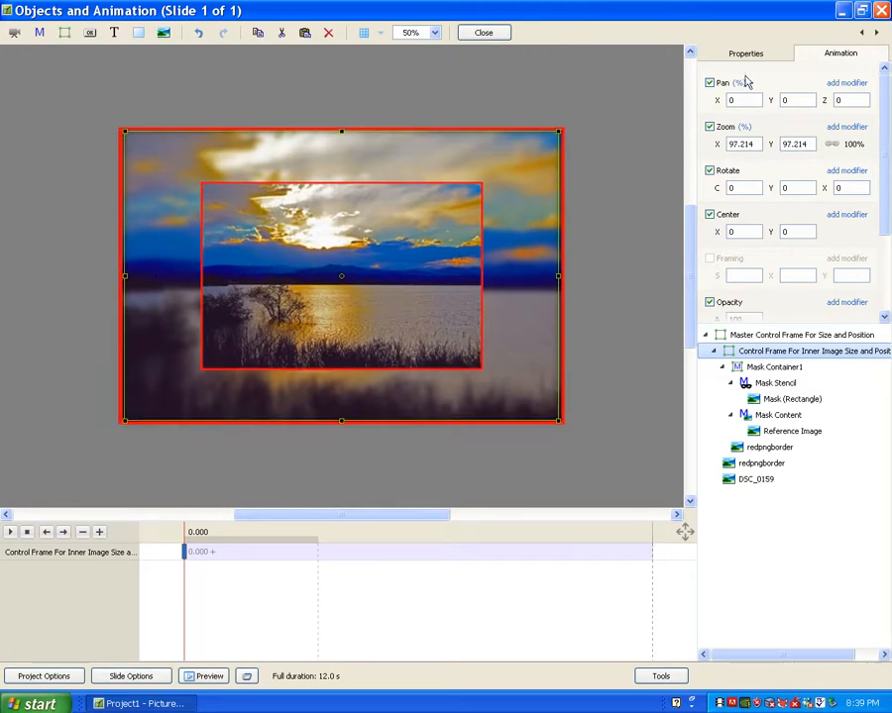
double_click(755, 144)
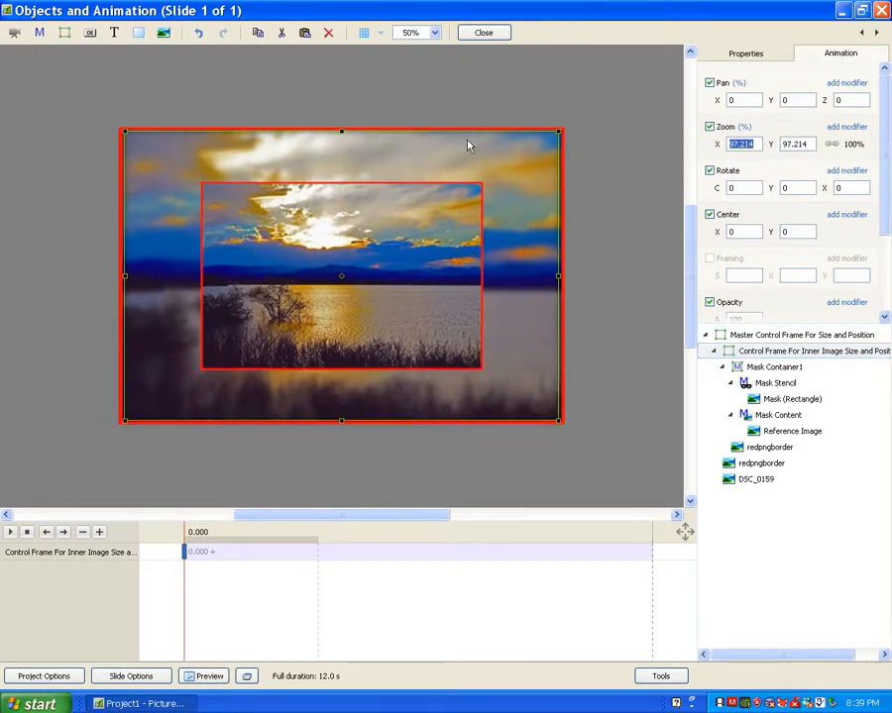
text(100)
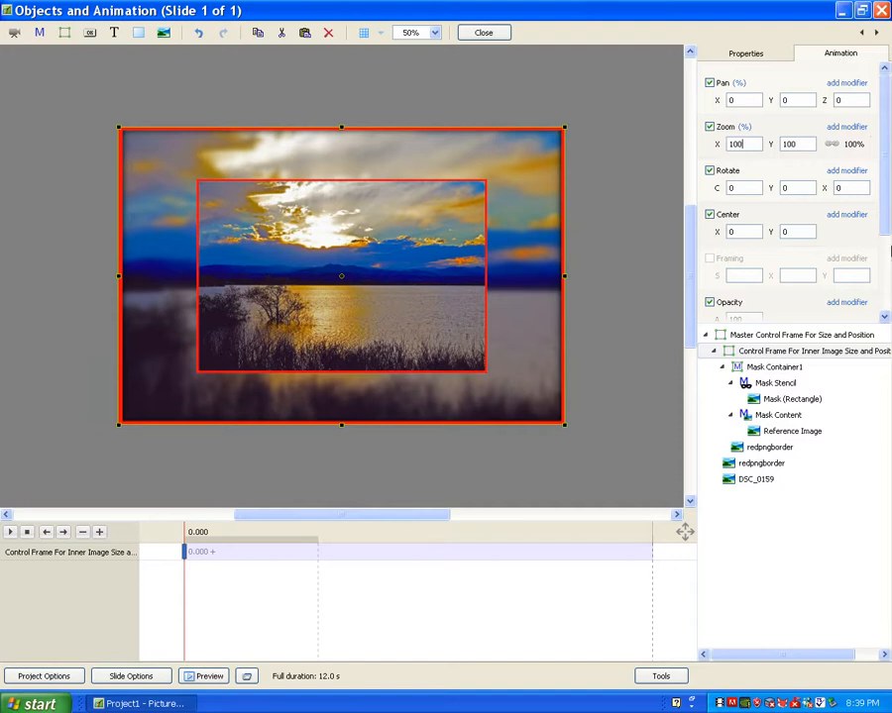
Step: Examine the opacity, blur and colour correction settings of the DSC_0159 background and the Reference Image
drag(881, 190, 880, 278)
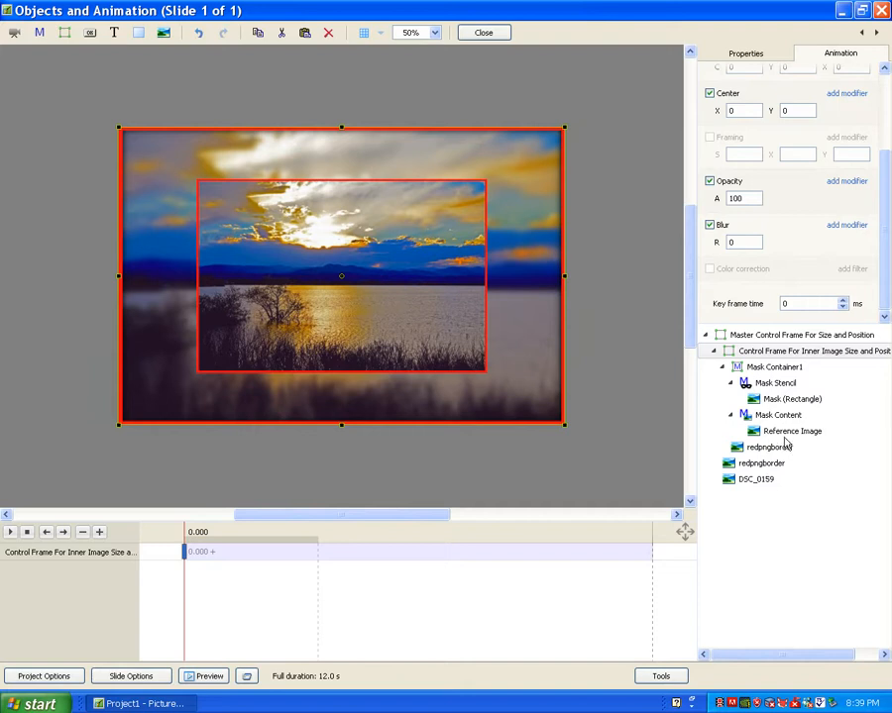
click(751, 480)
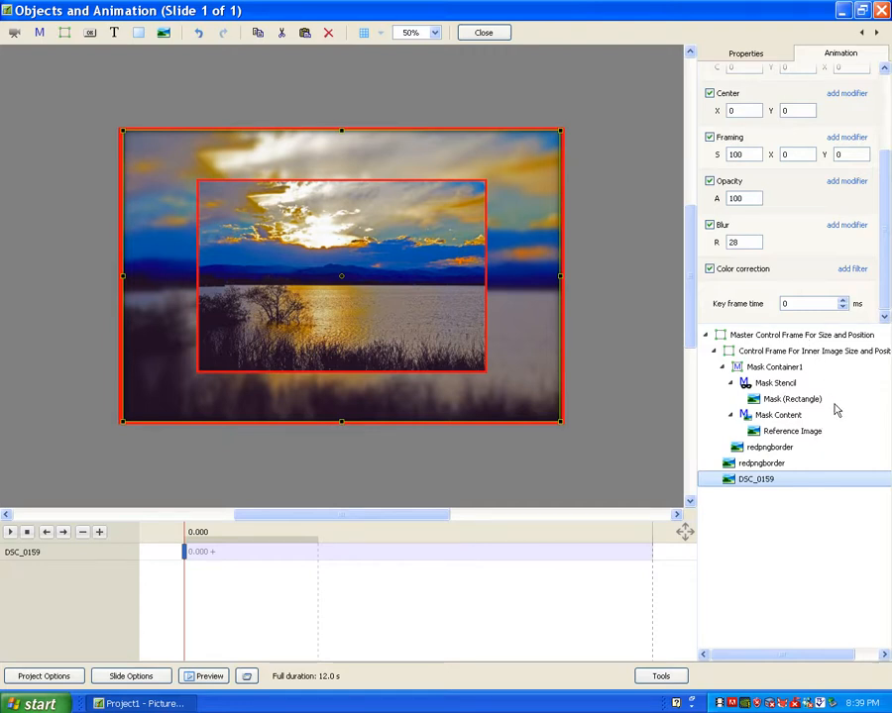
click(789, 433)
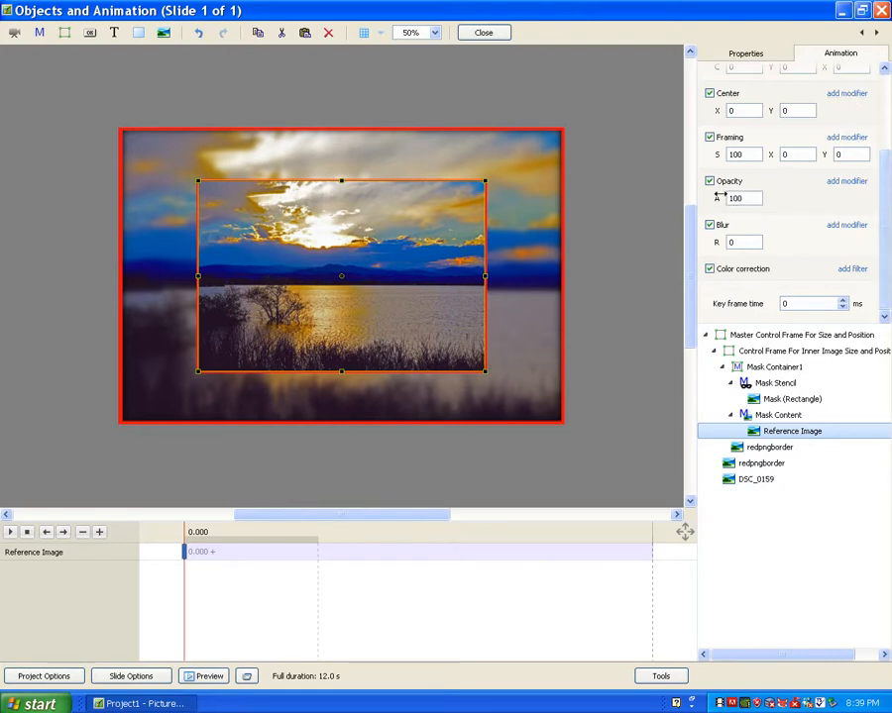
drag(735, 198, 769, 198)
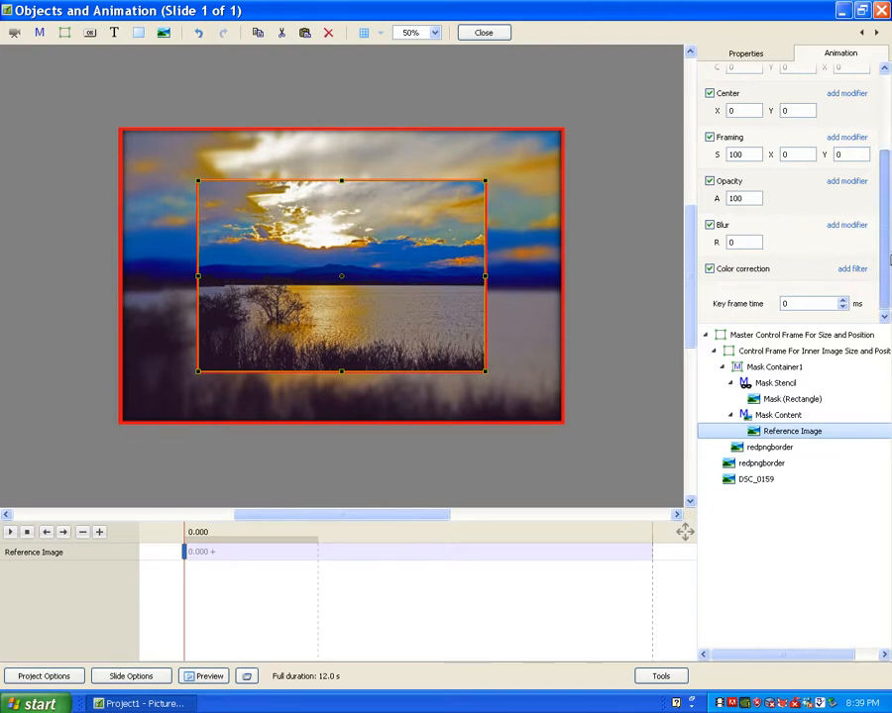
Step: Enlarge the Reference Image within its mask to a zoom of about 101%
drag(887, 272, 888, 179)
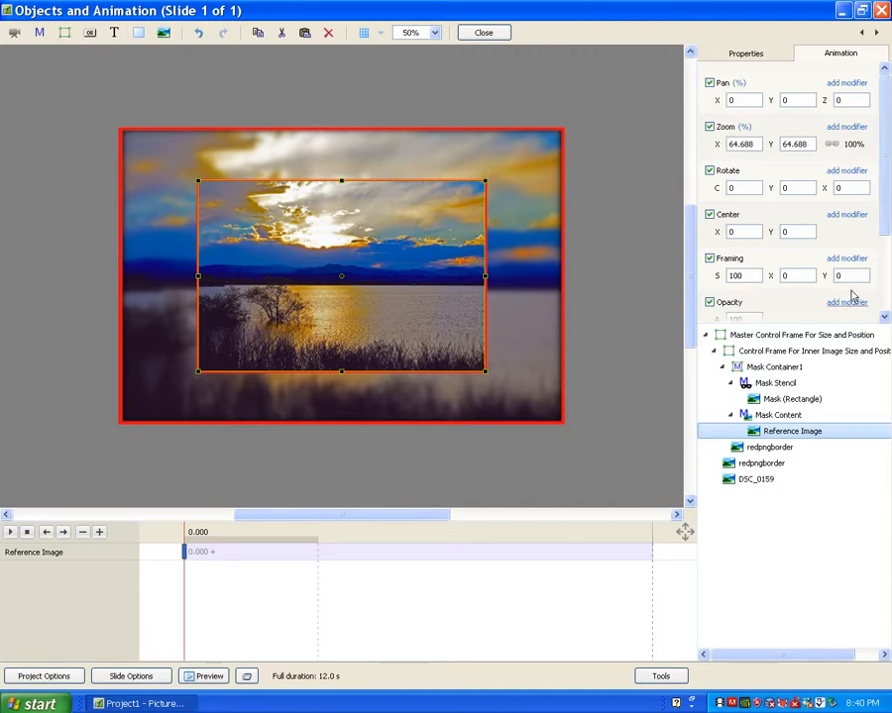
click(756, 353)
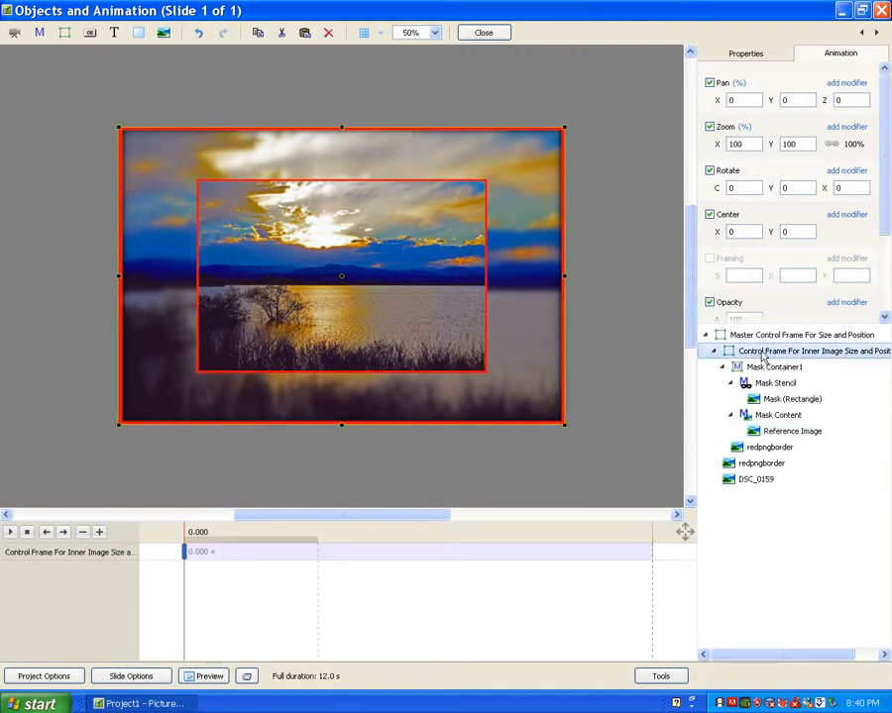
click(779, 433)
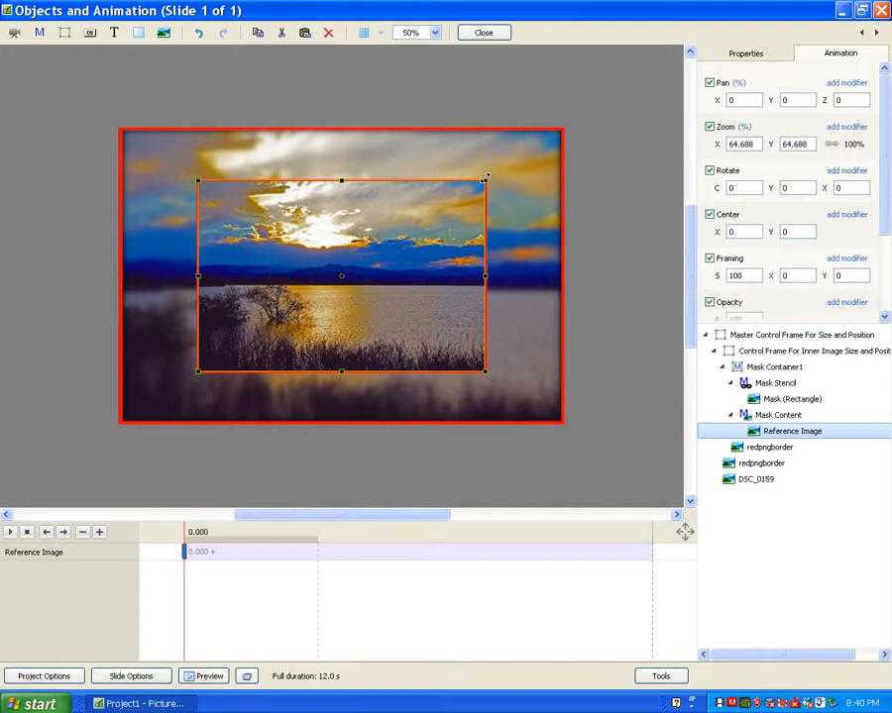
drag(486, 173, 566, 142)
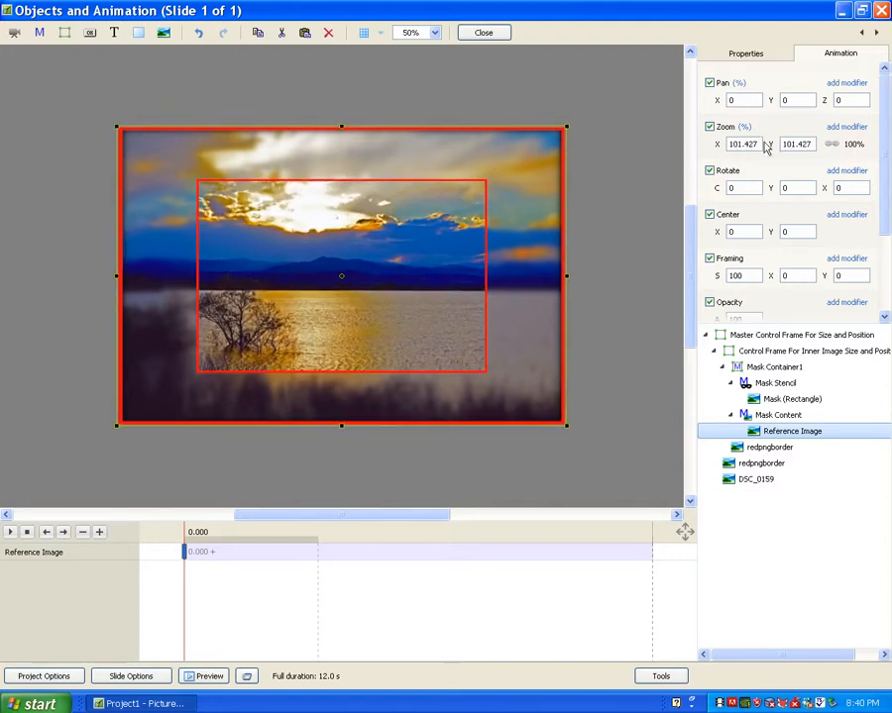
Step: Try rotating the Reference Image by C -2, Y -2 and X -13, and reset all three rotation values to 0
mouse_move(719, 188)
mouse_down()
mouse_move(737, 187)
mouse_move(700, 188)
mouse_move(730, 188)
mouse_move(713, 187)
mouse_move(726, 188)
mouse_move(709, 177)
mouse_move(720, 187)
mouse_up()
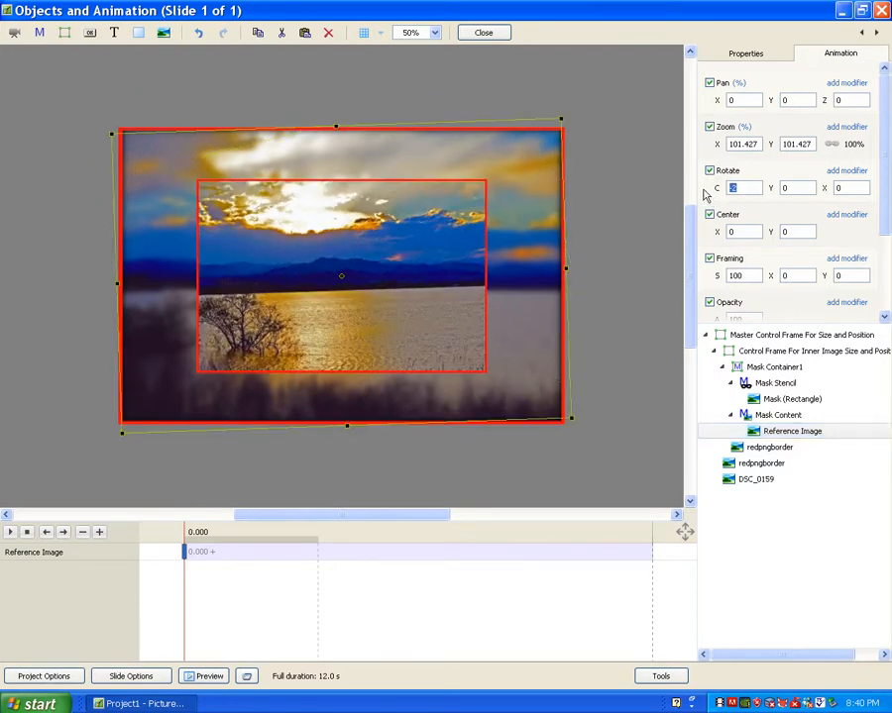
text(0)
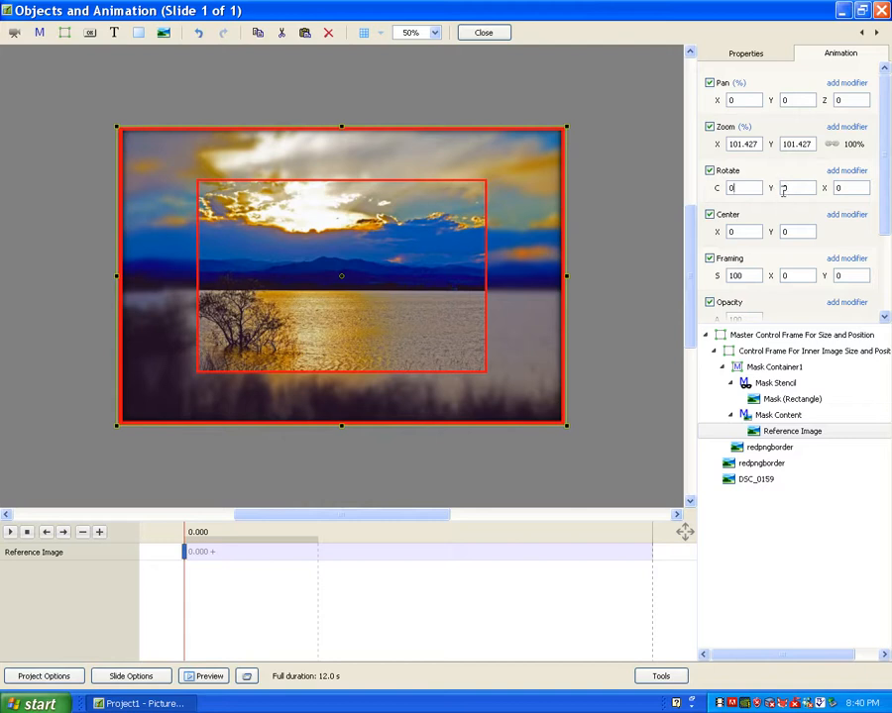
mouse_move(778, 187)
mouse_down()
mouse_move(798, 192)
mouse_move(716, 197)
mouse_move(790, 193)
mouse_move(776, 199)
mouse_up()
drag(838, 188, 820, 194)
click(858, 188)
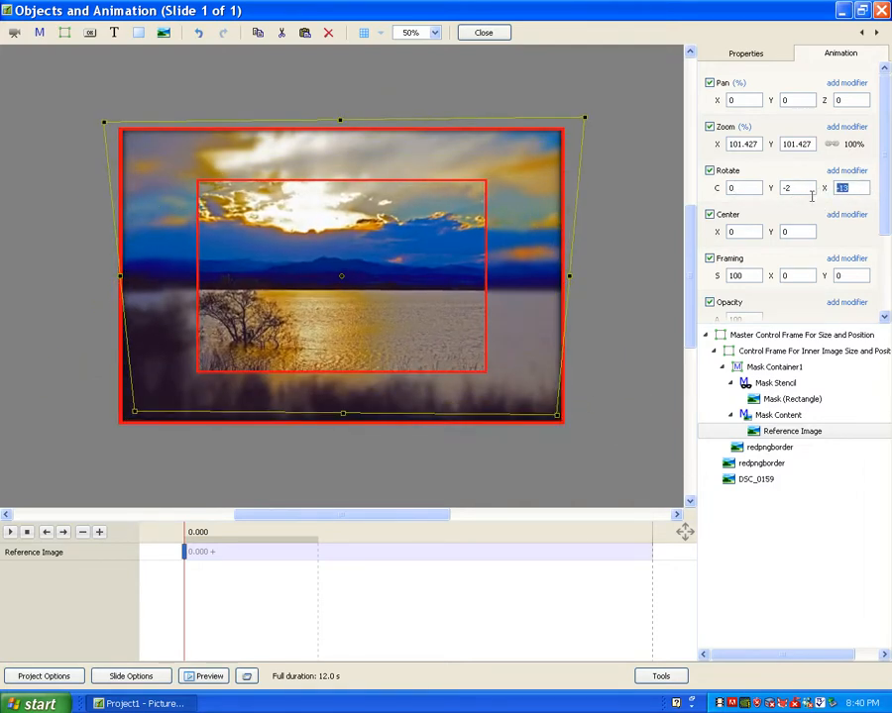
text(0)
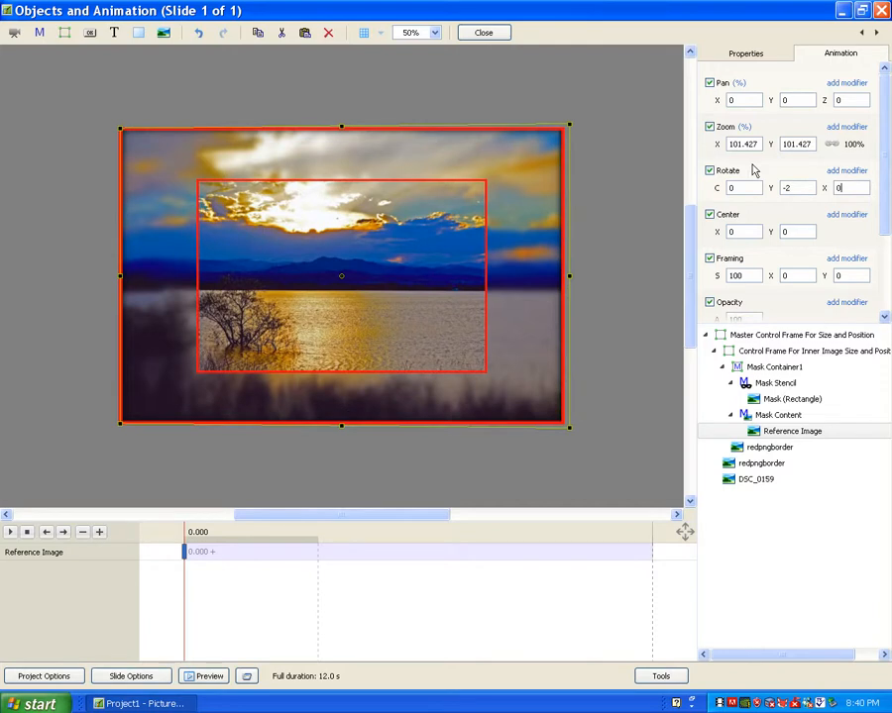
click(793, 189)
text(0)
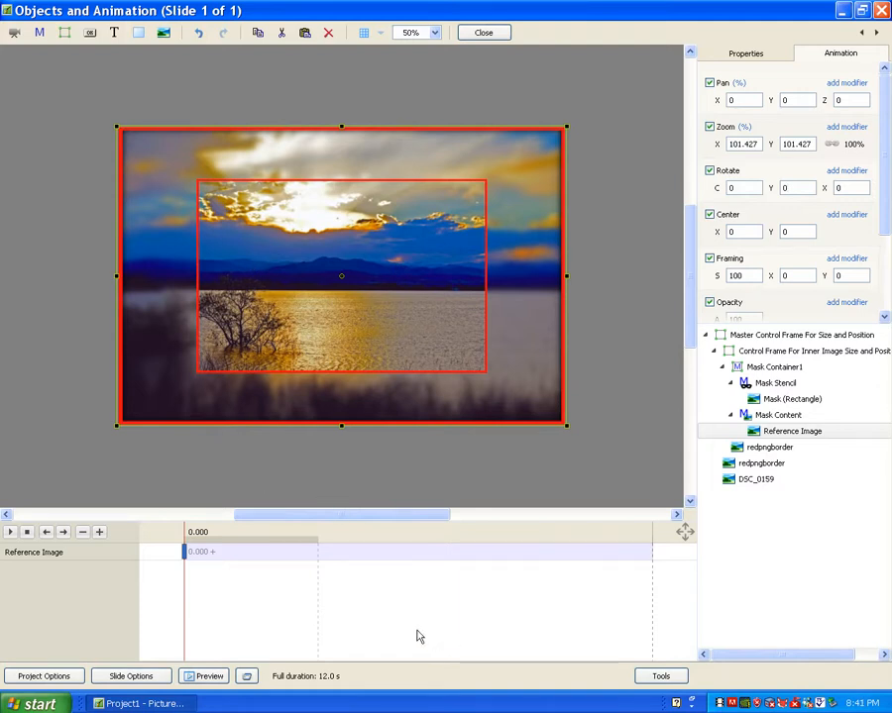
Step: Add a key frame to the Reference Image at about 6.9 seconds with its zoom enabled and set to about 203%
right_click(455, 567)
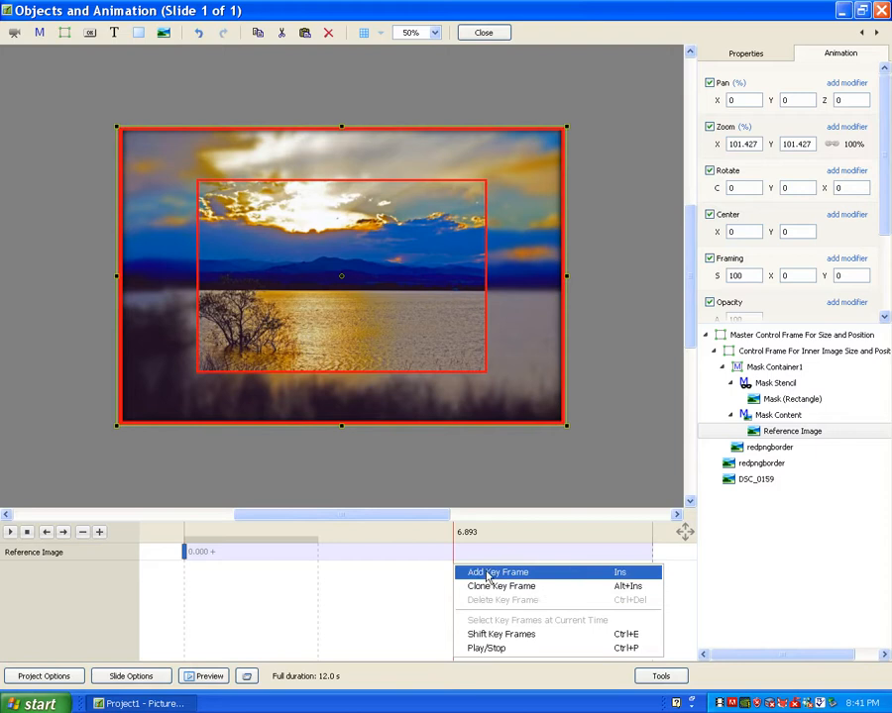
click(485, 572)
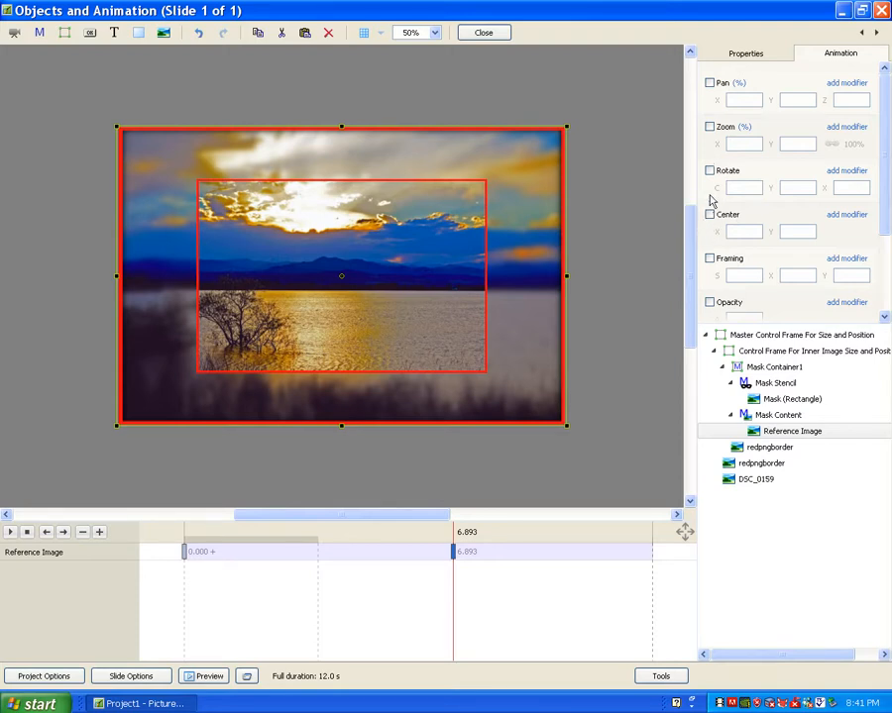
click(710, 127)
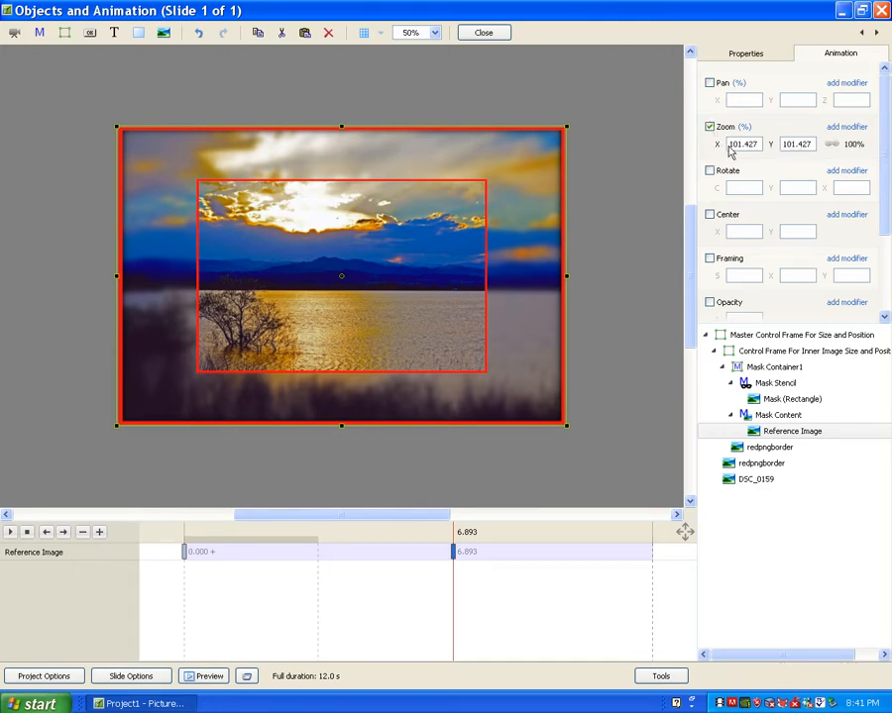
drag(717, 144, 790, 153)
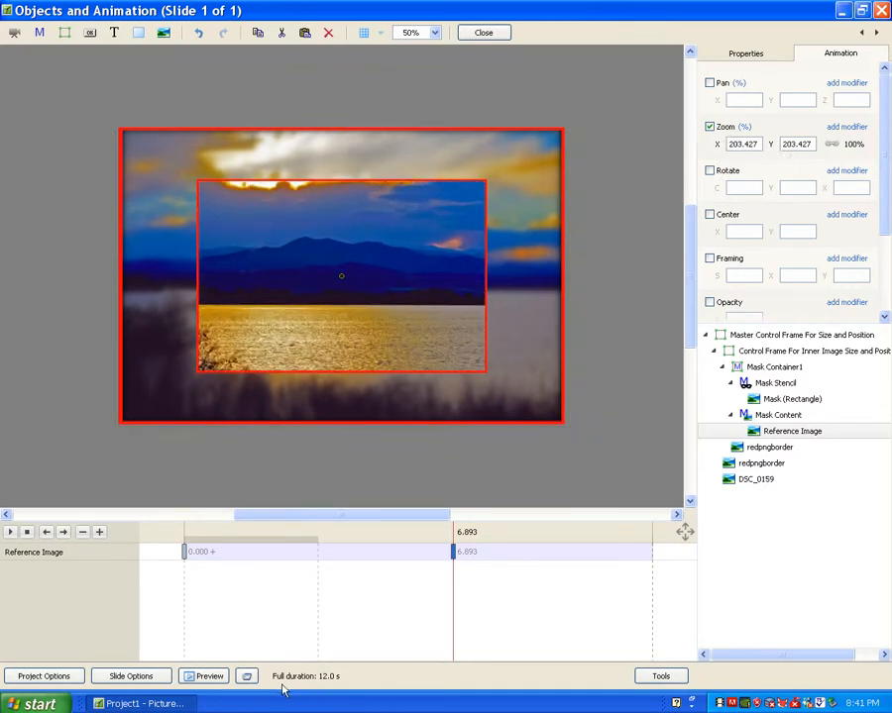
drag(456, 632, 181, 675)
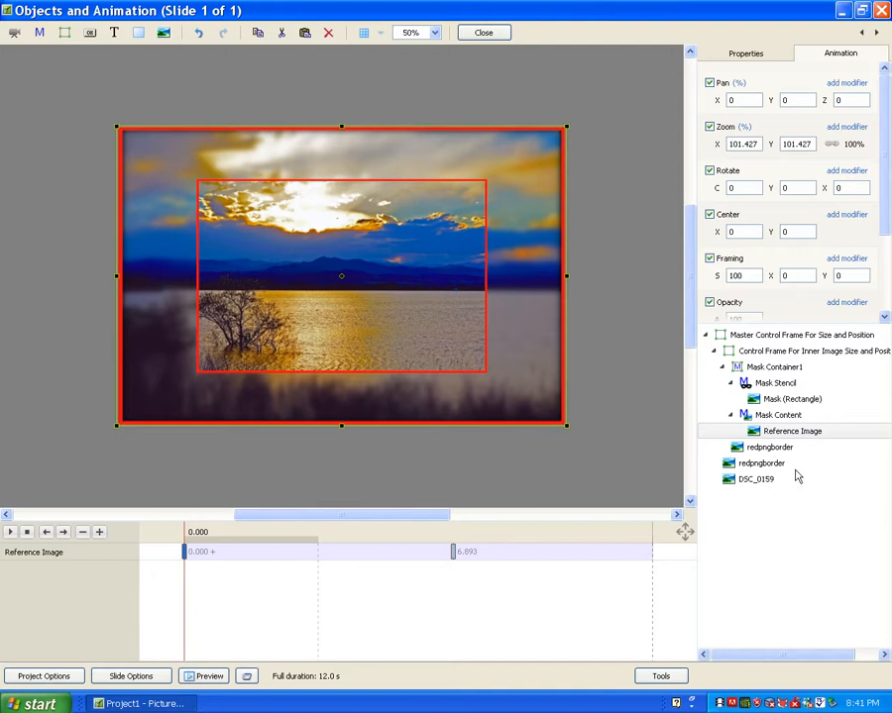
Step: Compare the inner and outer redpngborder objects by selecting each one in the object tree
click(771, 451)
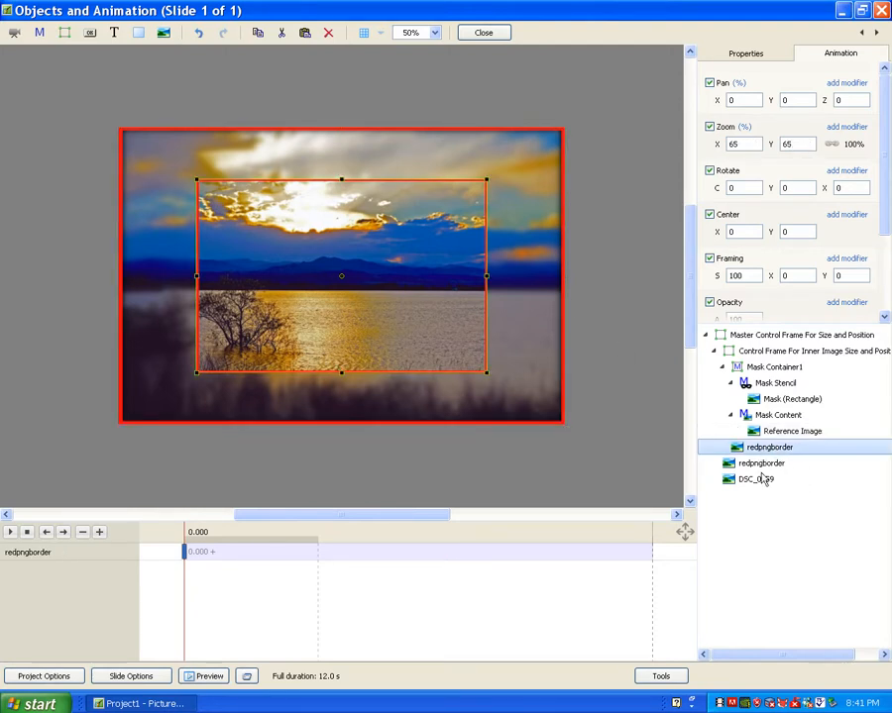
click(755, 466)
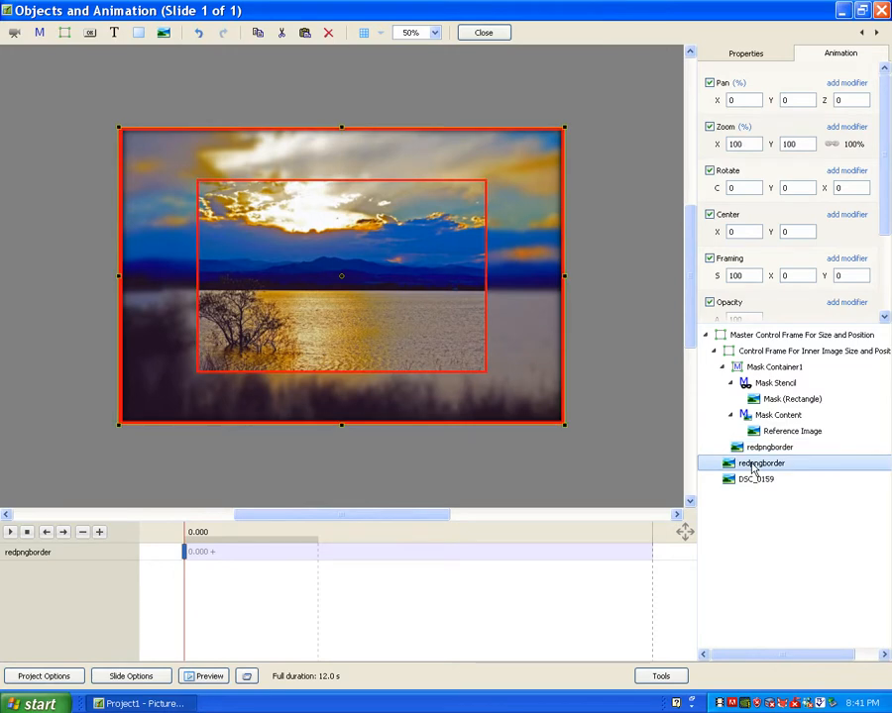
click(753, 448)
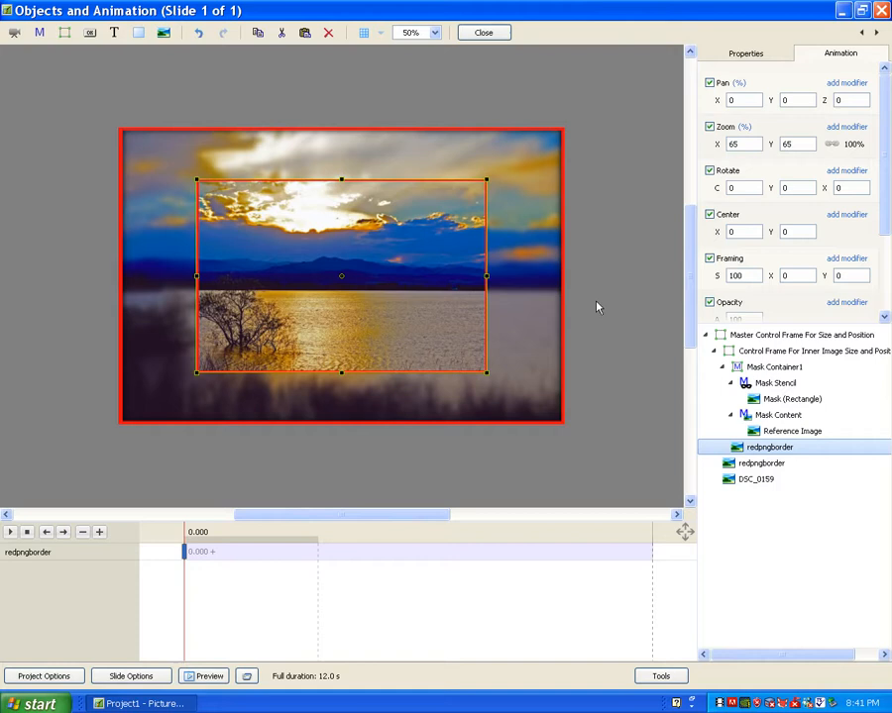
Step: Add a Hue / Saturation colour correction filter to the outer redpngborder
click(747, 468)
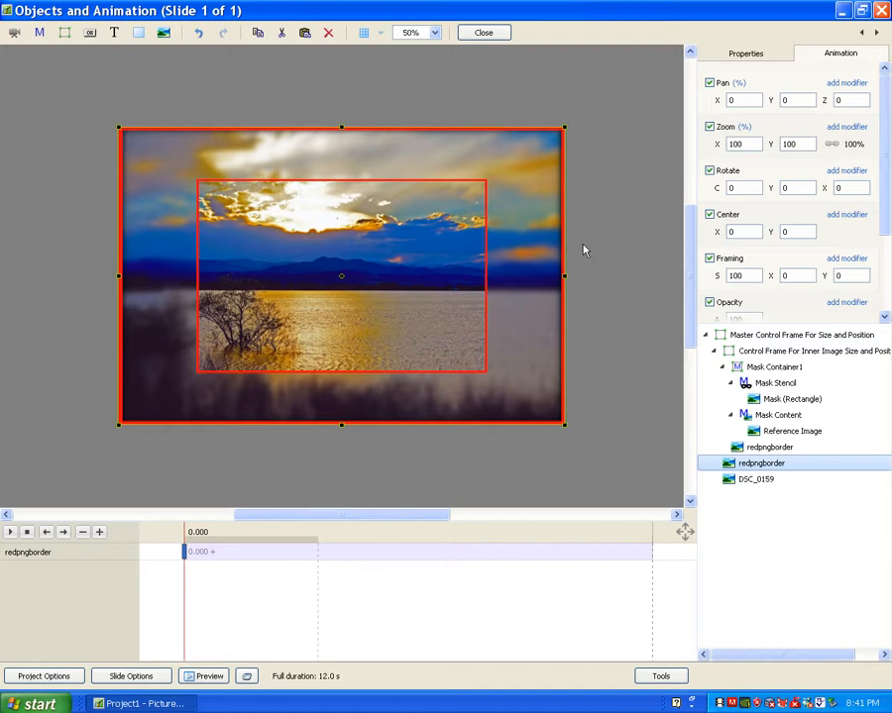
drag(885, 226, 889, 309)
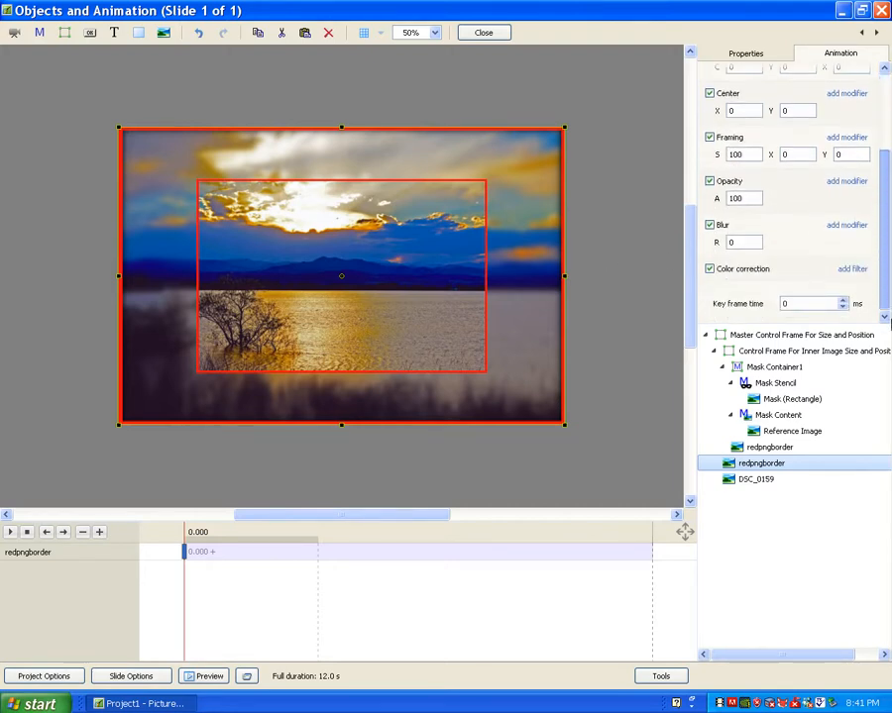
click(850, 270)
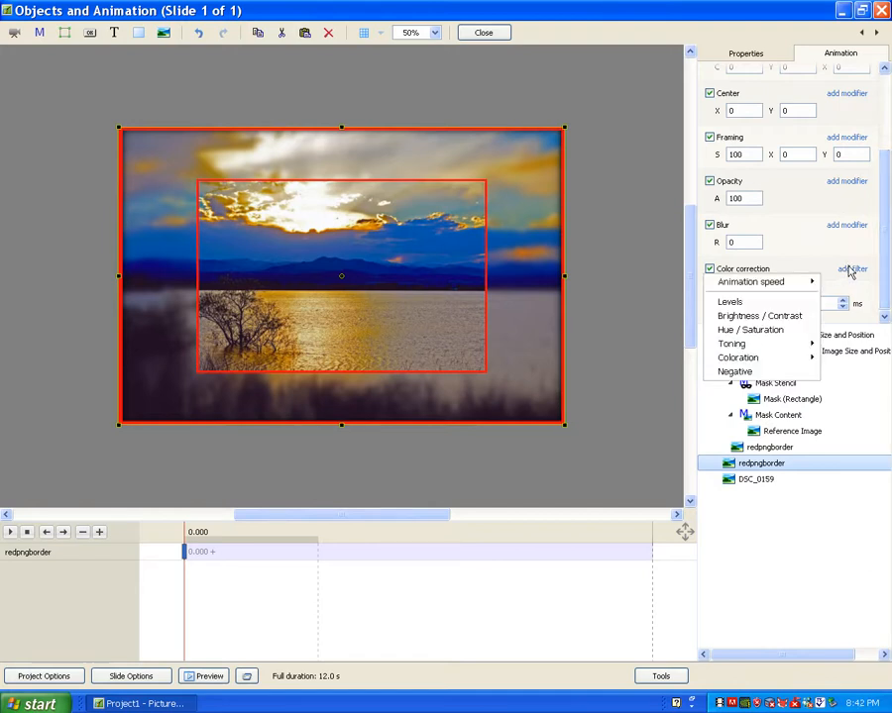
click(772, 329)
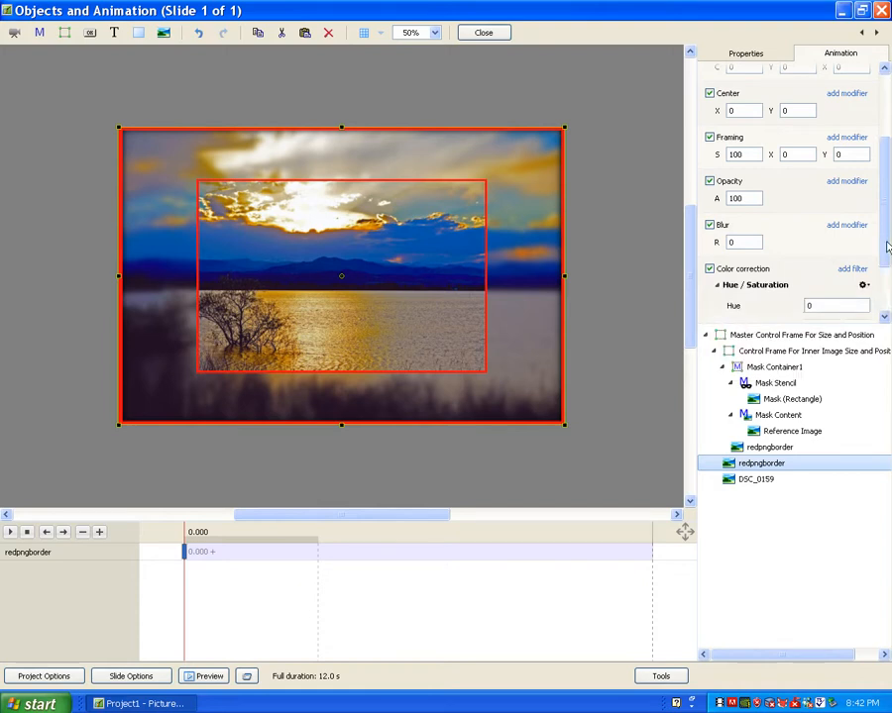
Step: Try turning the outer redpngborder white with Lightness 100, and reset Lightness to 0
drag(886, 189, 889, 234)
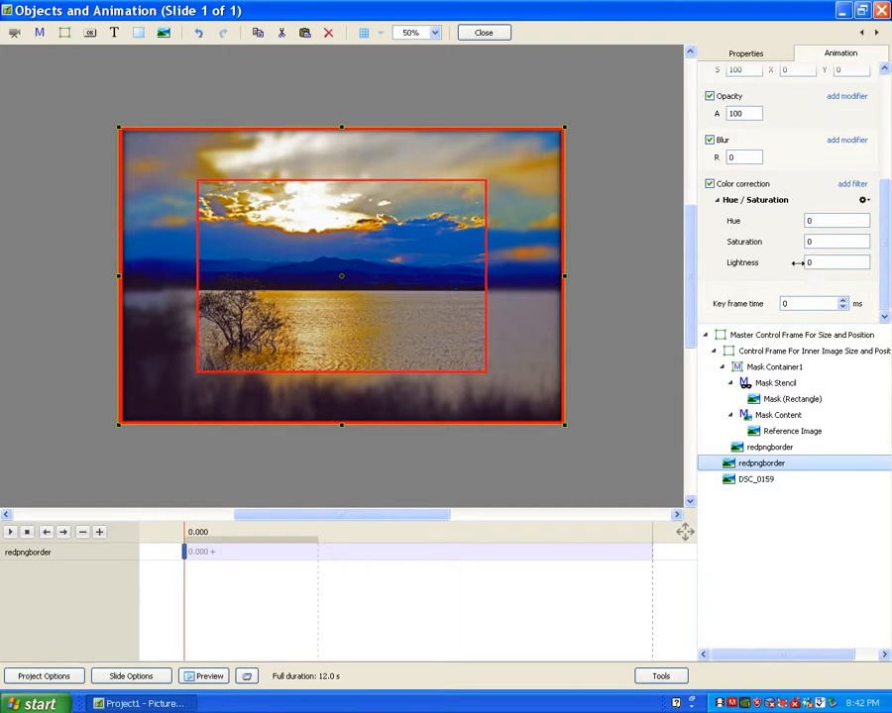
drag(798, 262, 882, 270)
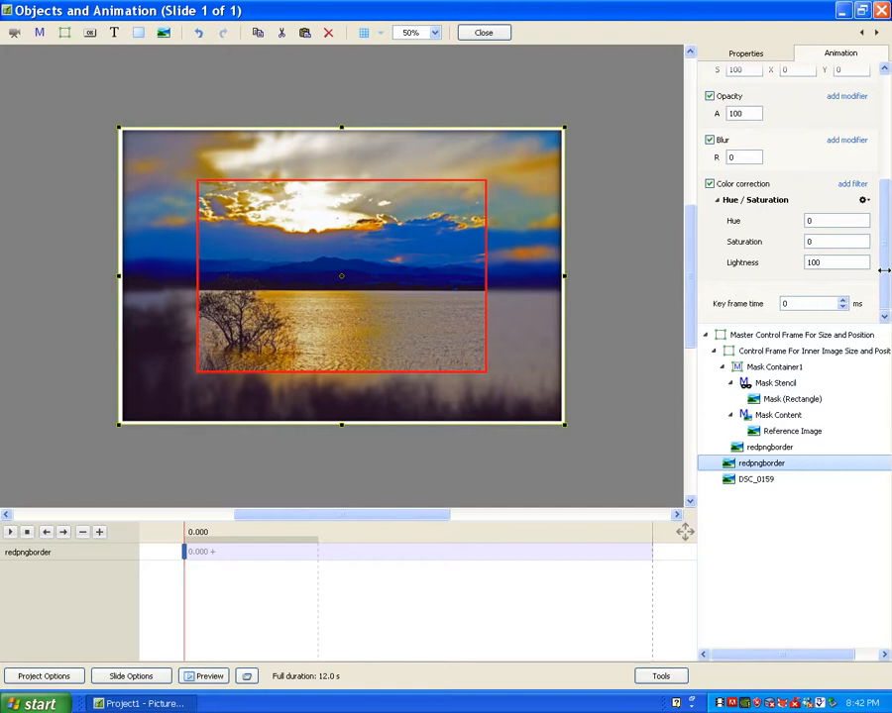
drag(883, 271, 820, 262)
double_click(821, 263)
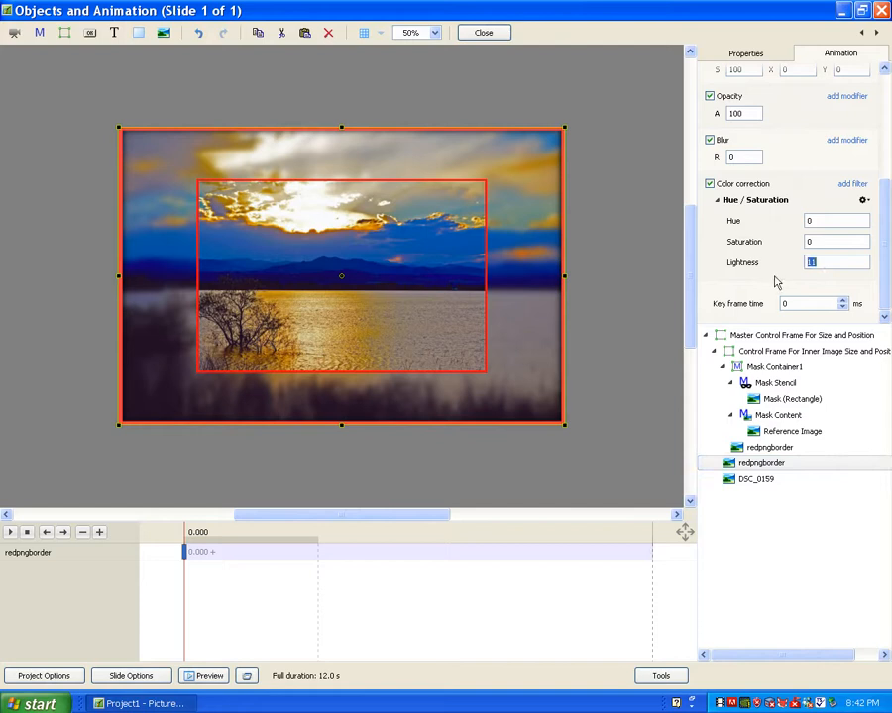
text(0)
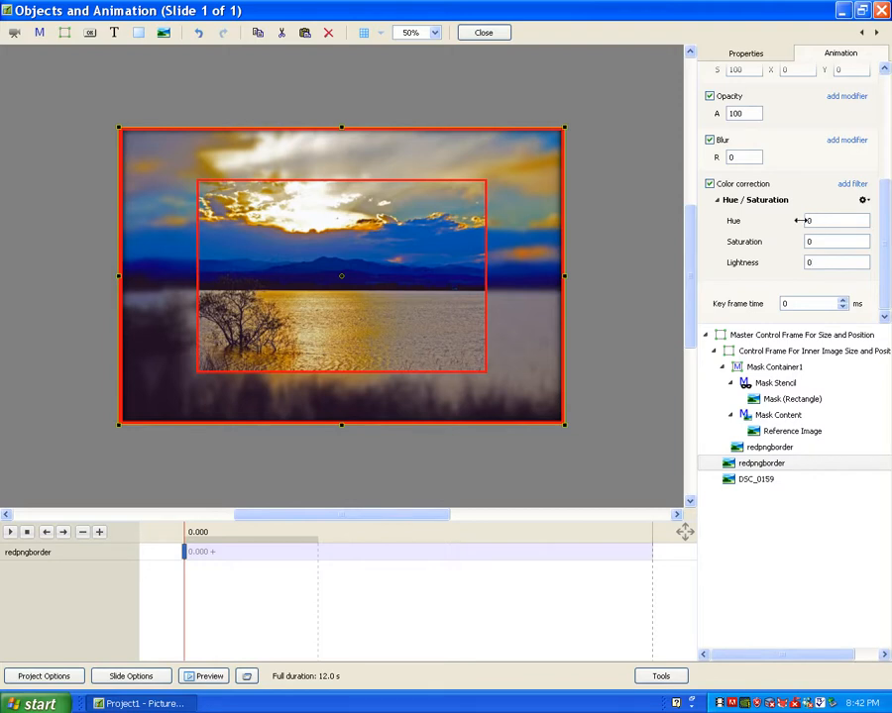
Step: Try shifting the Hue of the outer redpngborder to other colours, and reset Hue to 0
drag(805, 222, 731, 231)
click(823, 219)
text(0)
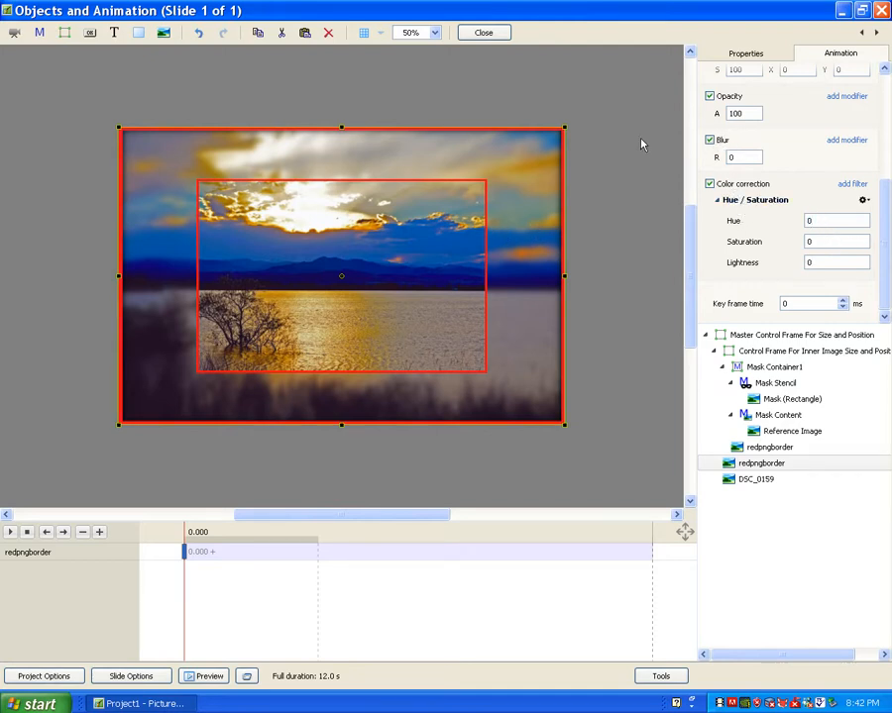